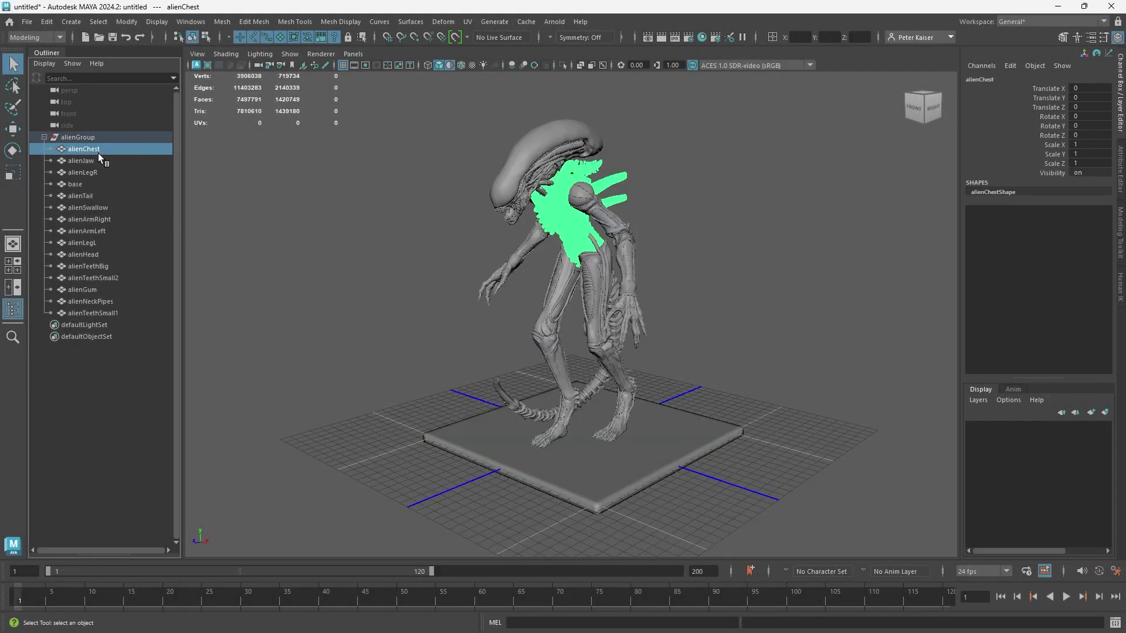
Step through the alien's parts, deselect everything, and turn on Wireframe on Shaded
key("Down")
key("Down")
key("Down")
key("Down")
key("Down")
key("Down")
key("Down")
key("Down")
key("Down")
key("Down")
key("Down")
key("Down")
key("Down")
key("Down")
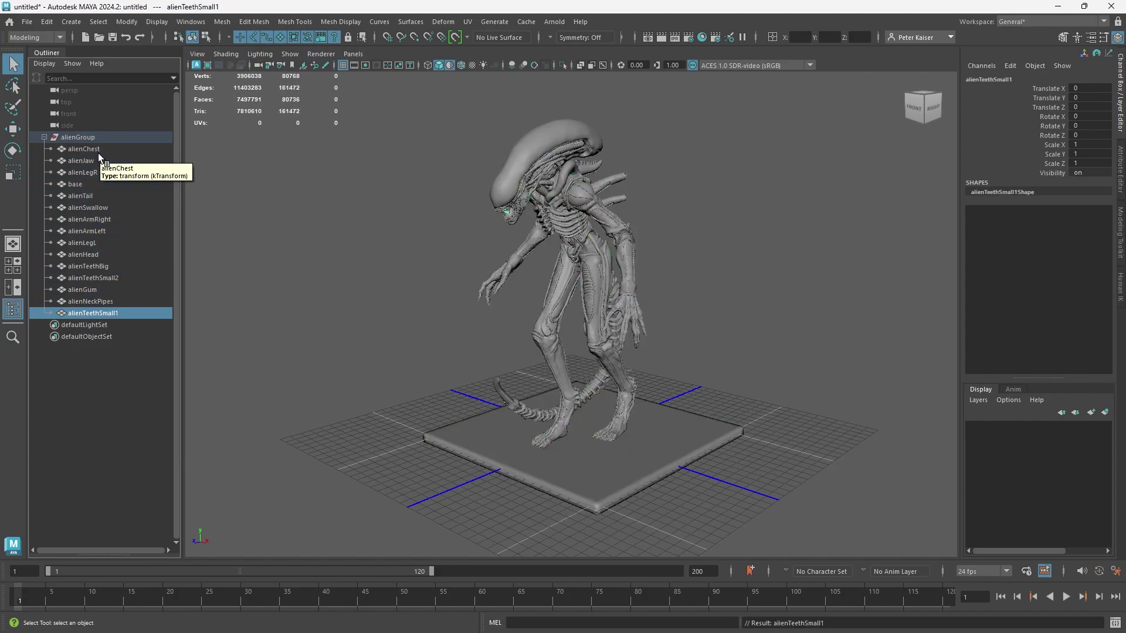
left_click(641, 157)
left_click(461, 65)
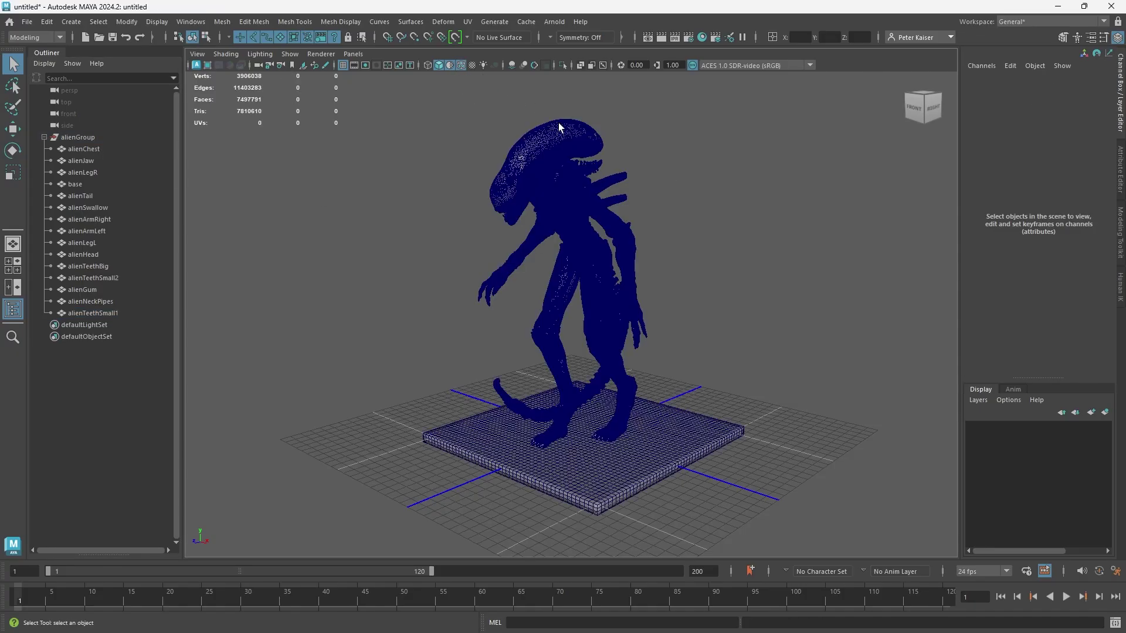
Zoom in on the head, then pan down to inspect the legs and hand mesh
mouse_move(558, 124)
right_mouse_down("alt")
mouse_move(561, 167)
mouse_move(590, 182)
mouse_move(598, 379)
right_mouse_up("alt")
scroll(599, 378, "up", 15)
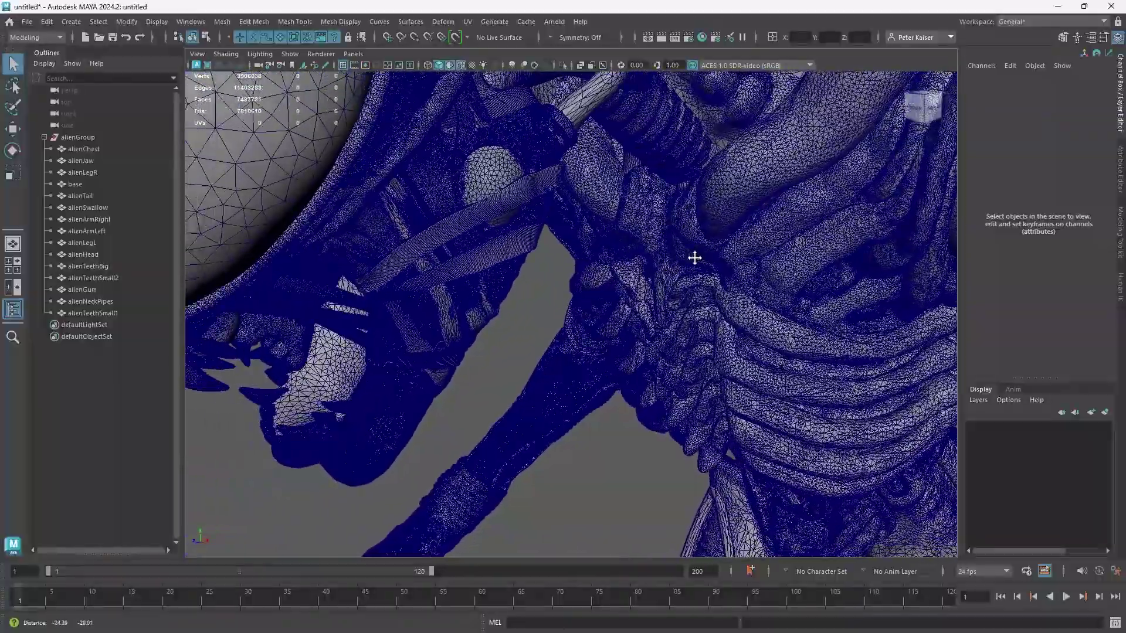
scroll(694, 258, "down", 6)
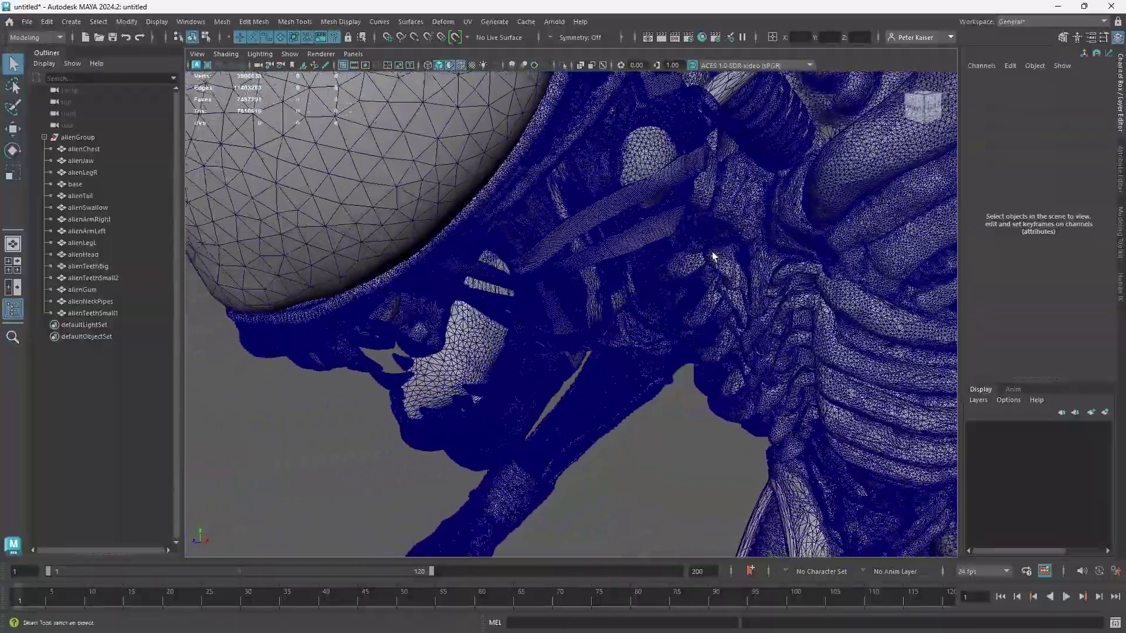
middle_click_drag(653, 252, 558, 60, "alt")
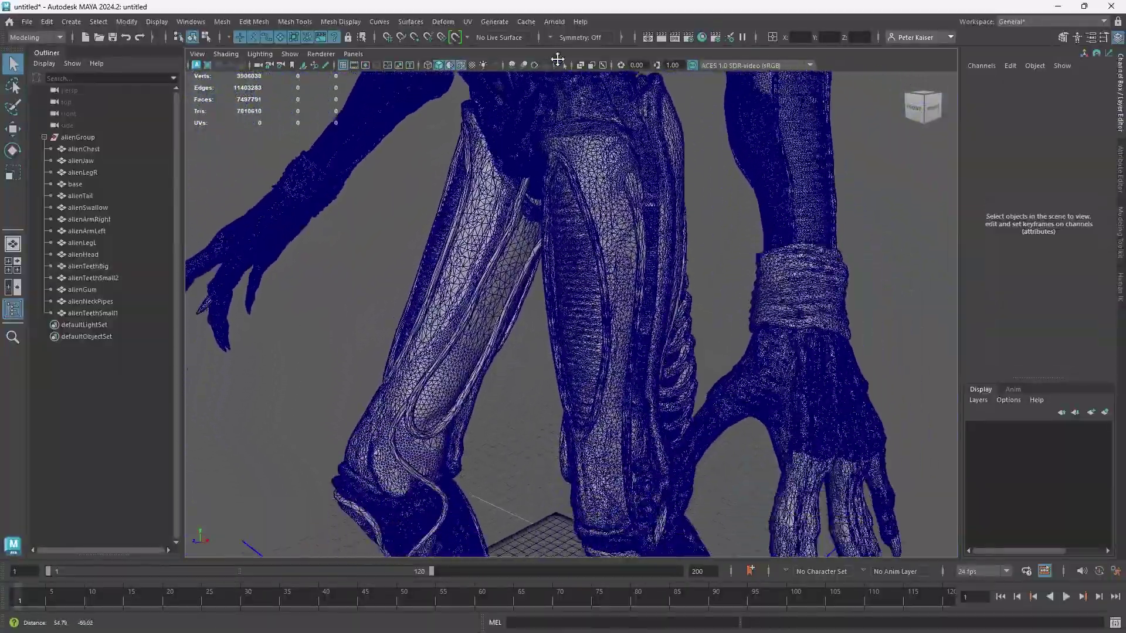
scroll(573, 181, "down", 10)
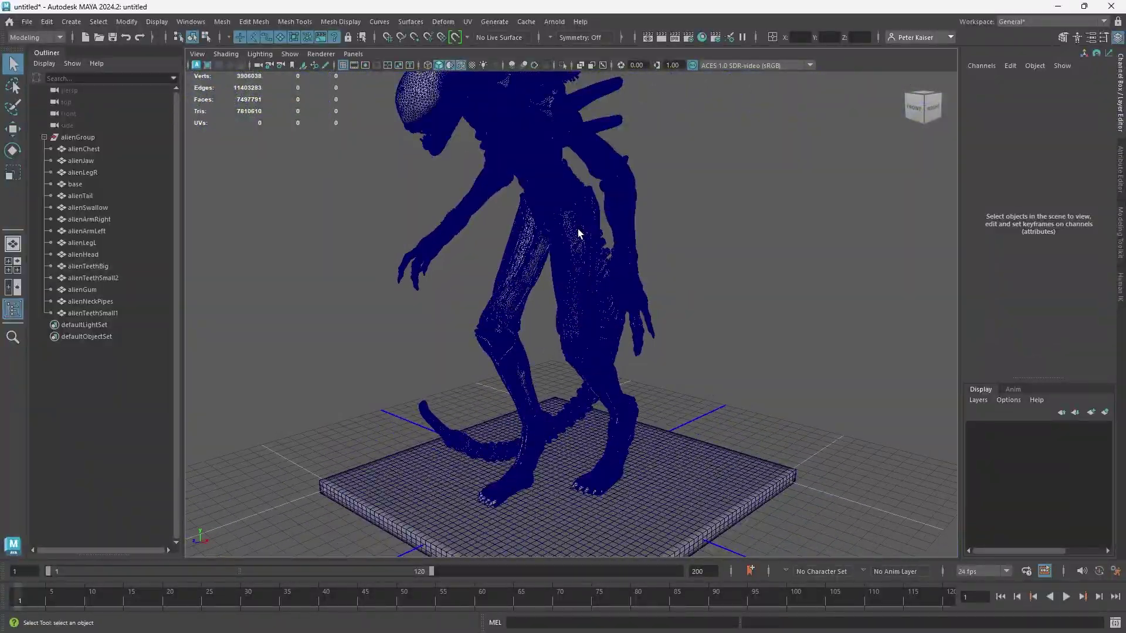
scroll(579, 234, "down", 10)
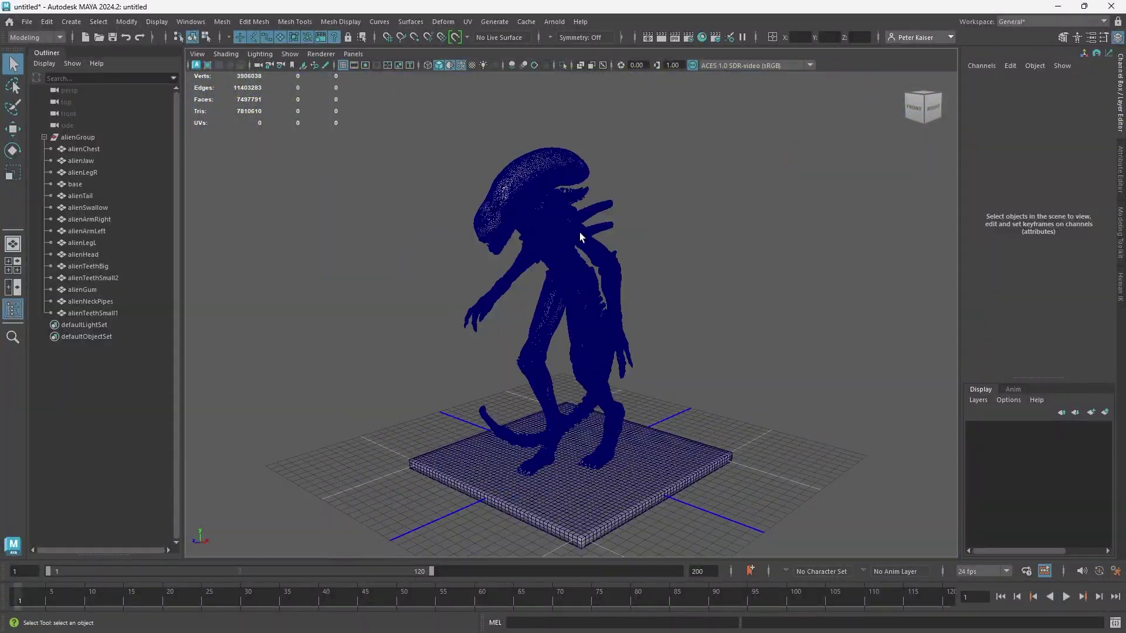
Turn off the wireframe and export alienGroup as an FBX named alienMayaV01
left_click(458, 65)
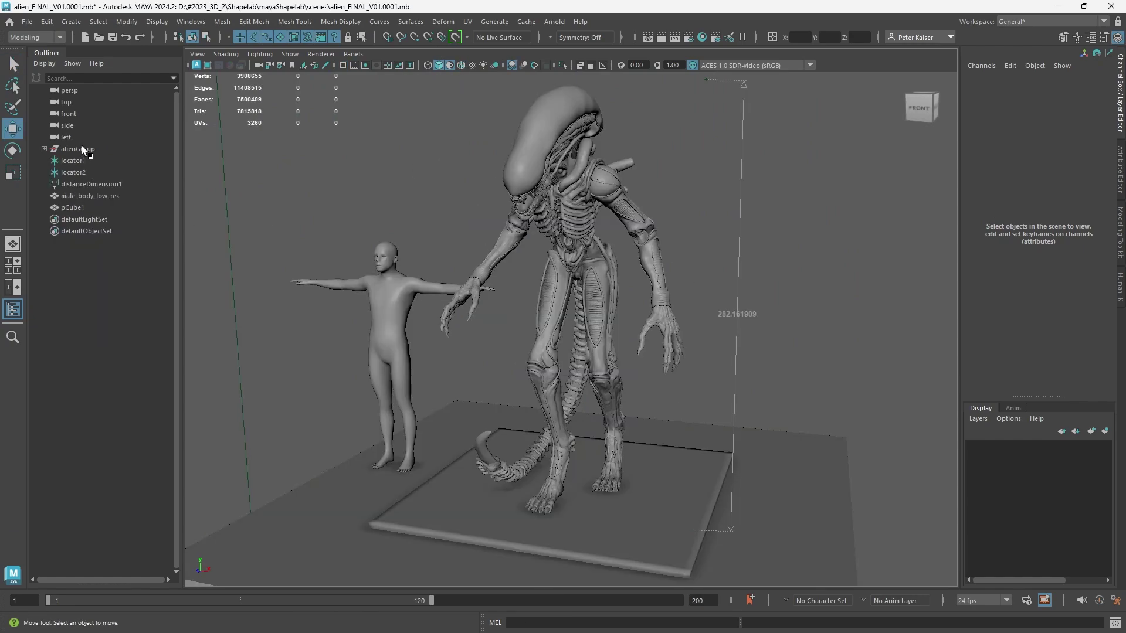
left_click(77, 149)
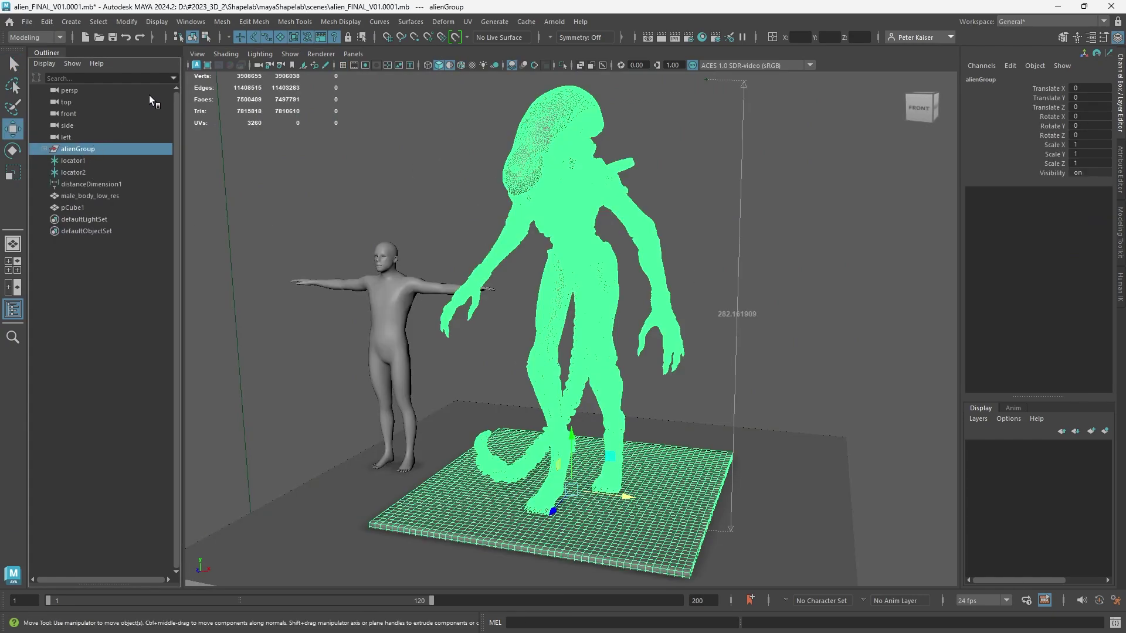
left_click(26, 22)
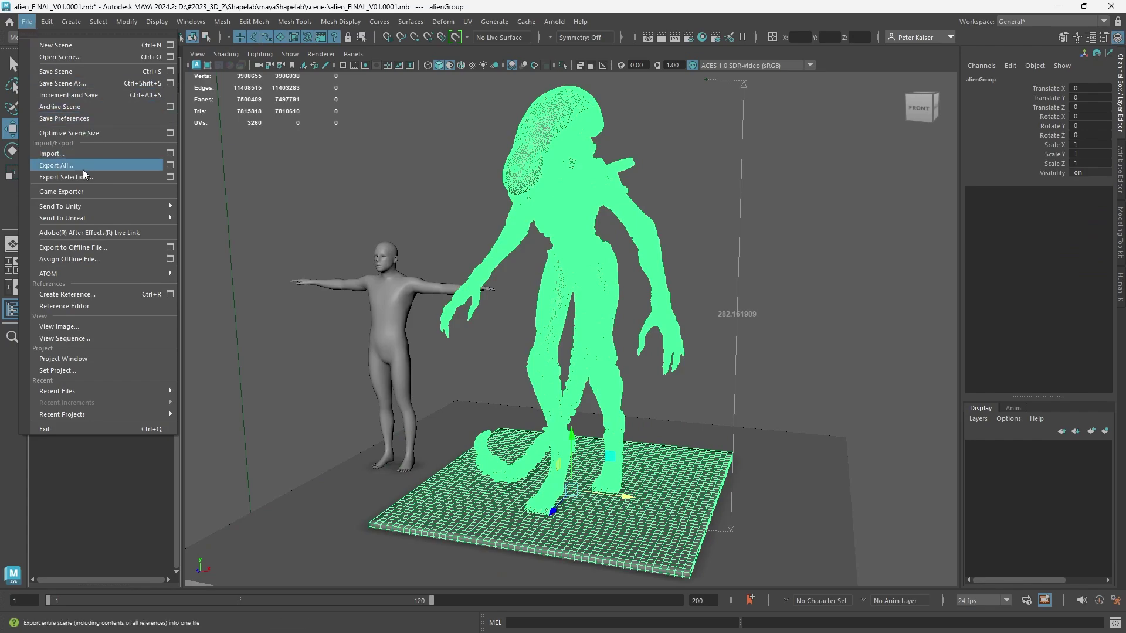
left_click(170, 177)
left_click(761, 165)
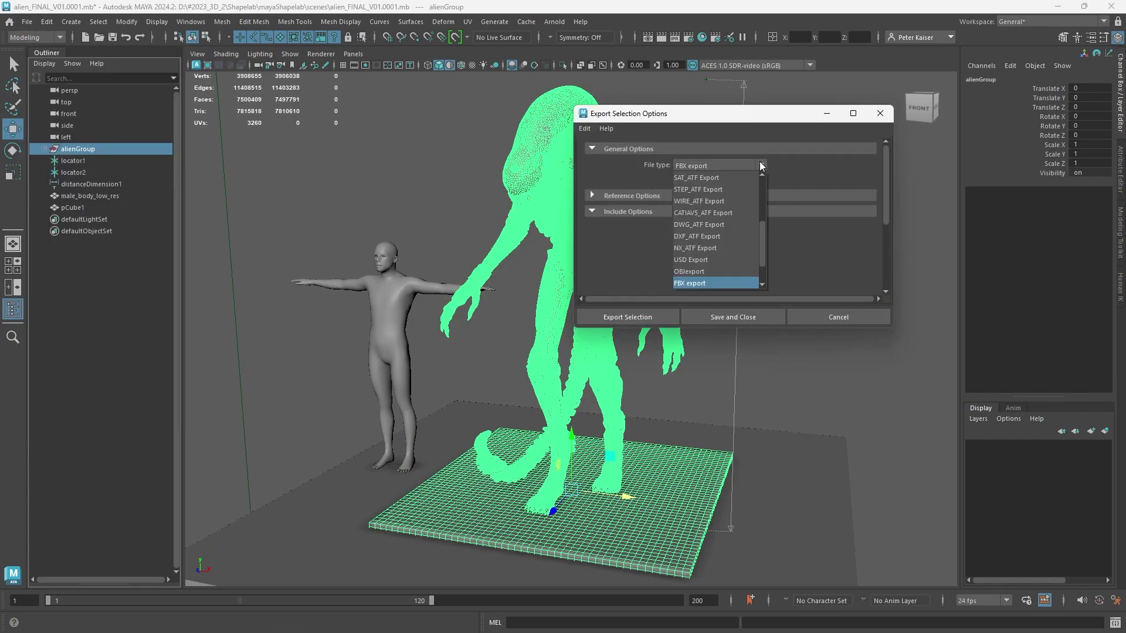
left_click(698, 284)
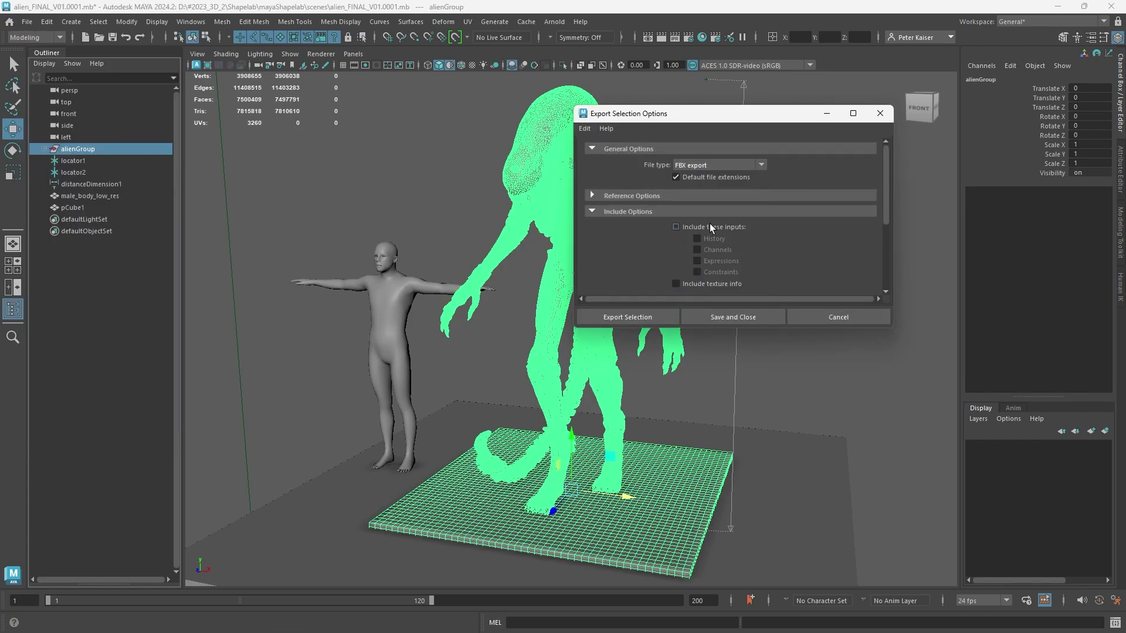
left_click(627, 316)
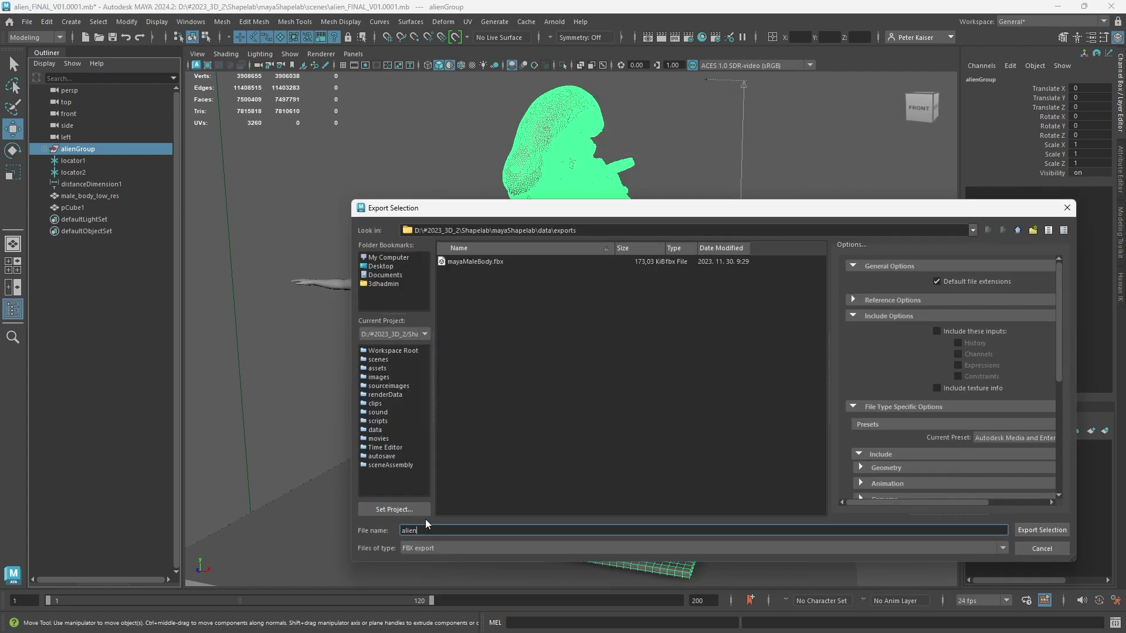
left_click(1041, 531)
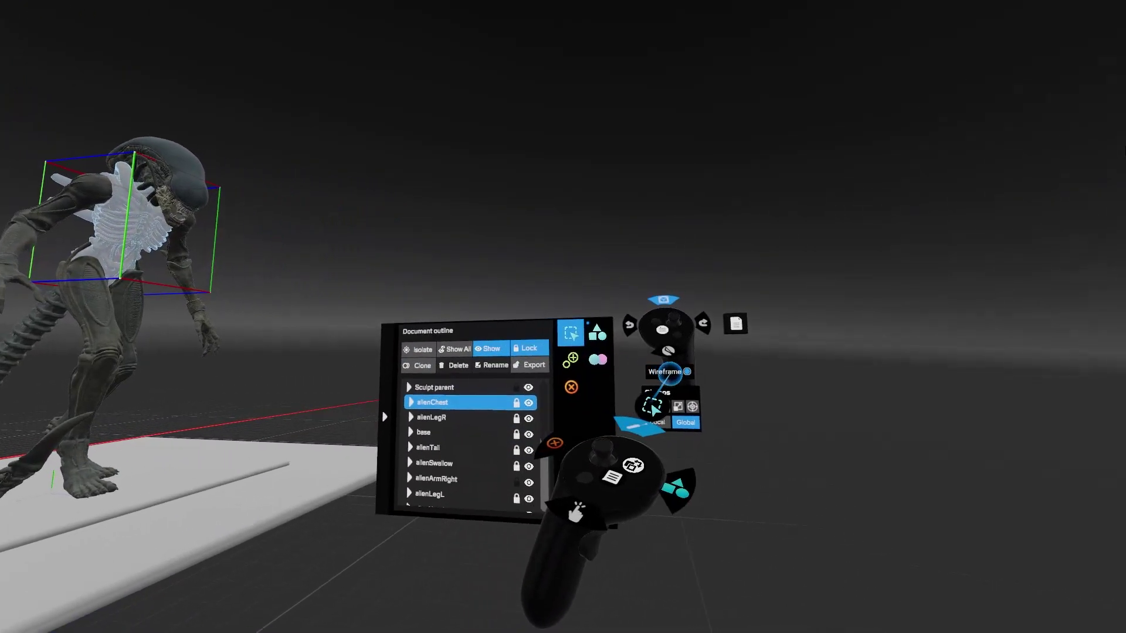
Export all objects from Shapelab to the maya_alien folder with no vertex colours
left_click(775, 331)
left_click(651, 404)
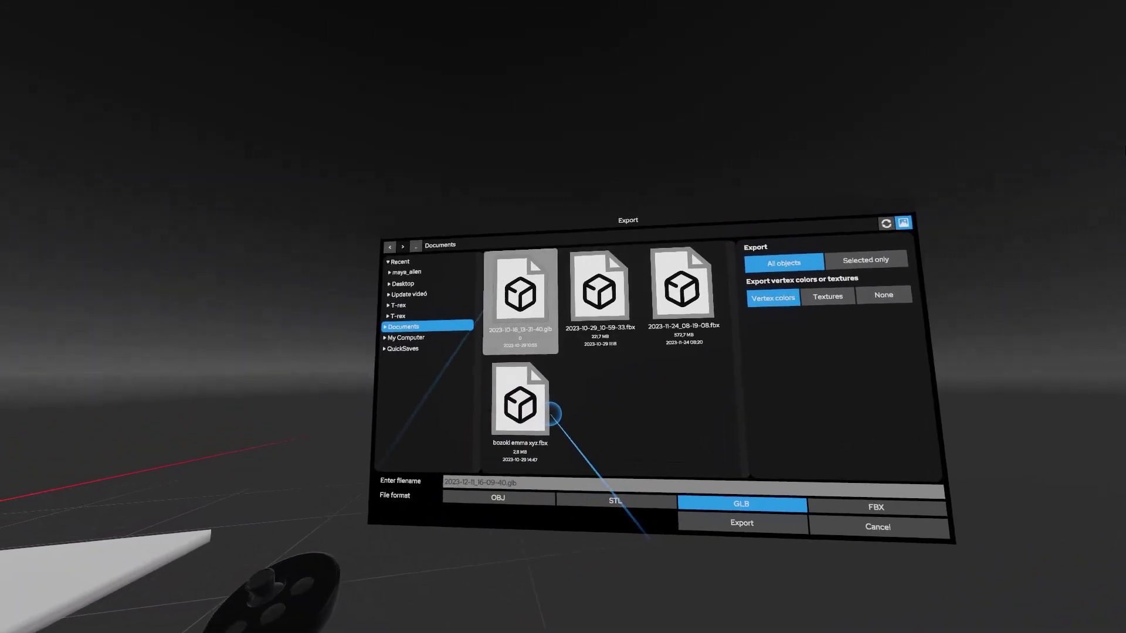
left_click(465, 292)
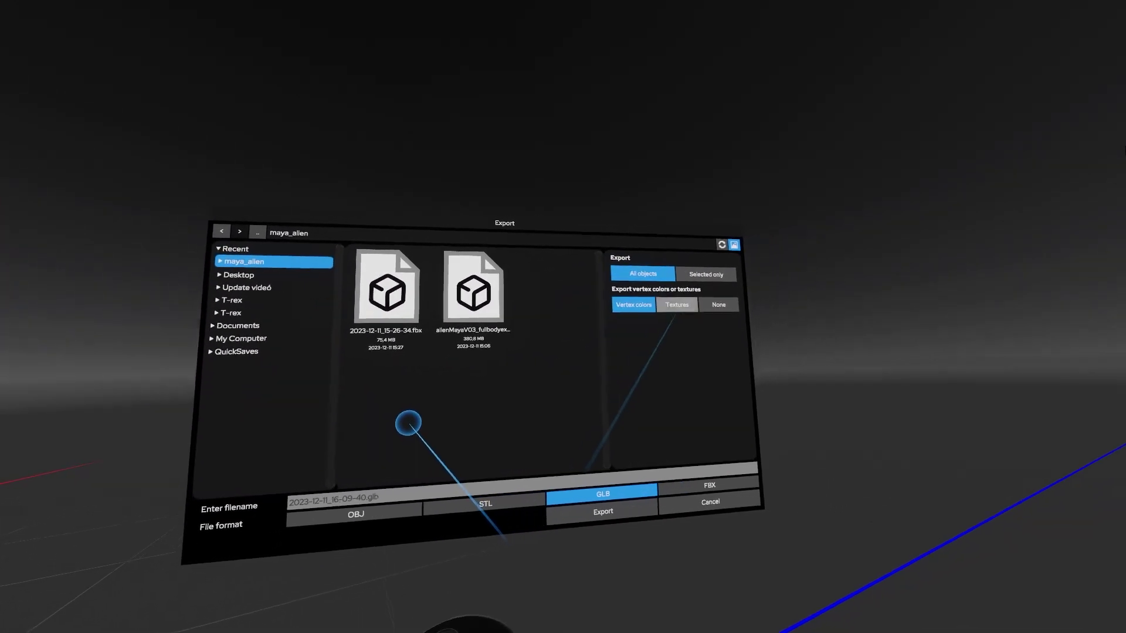
left_click(807, 297)
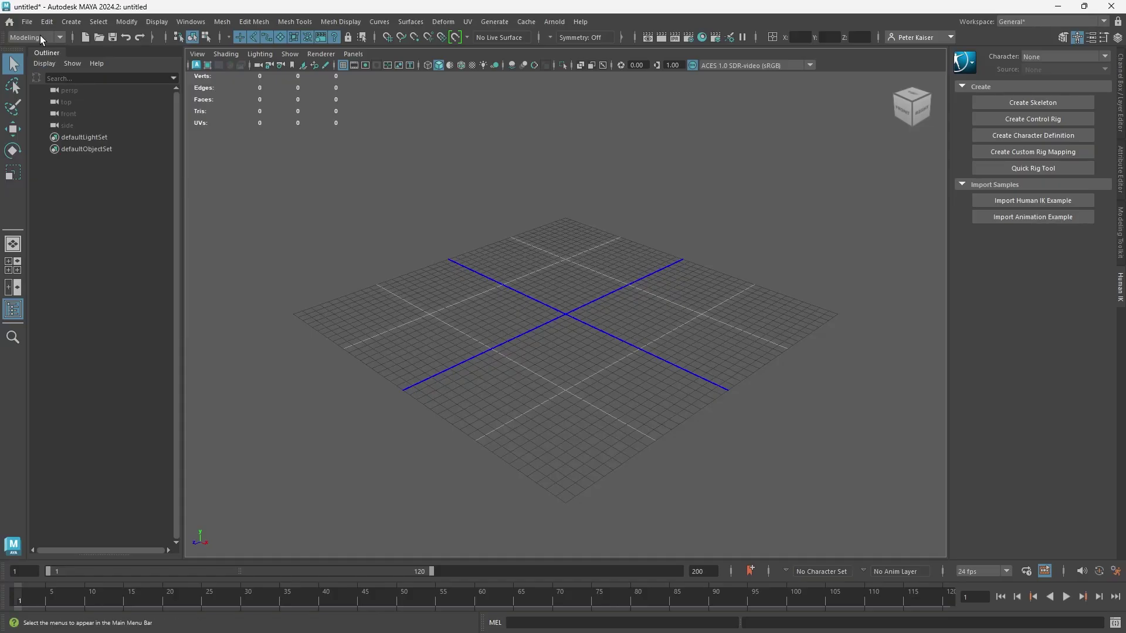
Import alienTeethSmall1.fbx from the Shapelab folder and orbit to inspect the chest
left_click(25, 26)
left_click(78, 157)
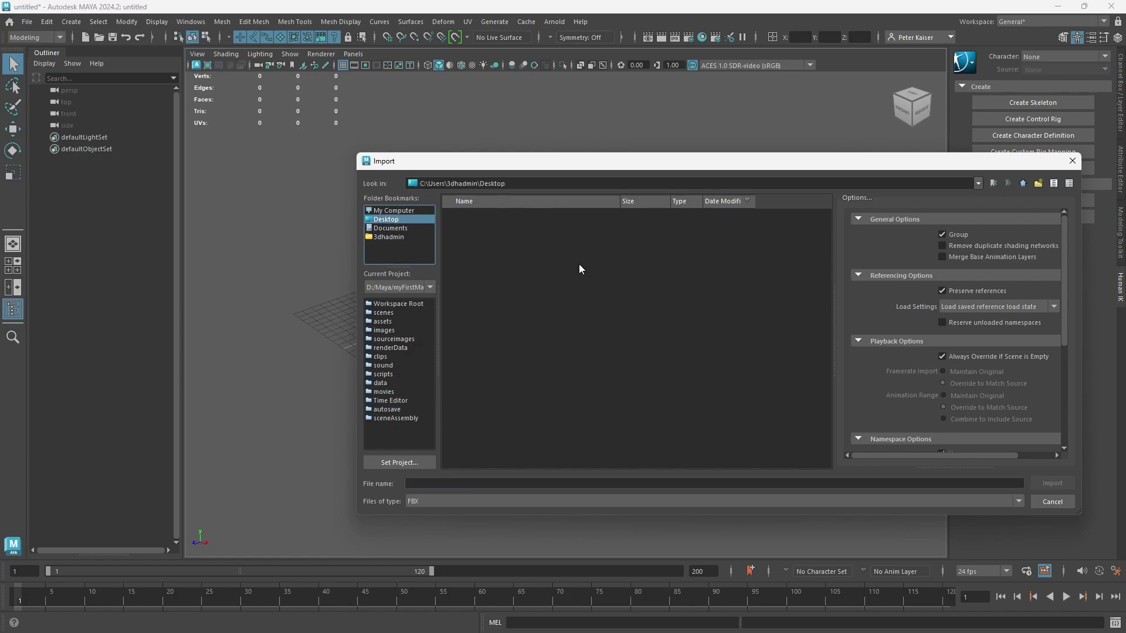
left_click(498, 215)
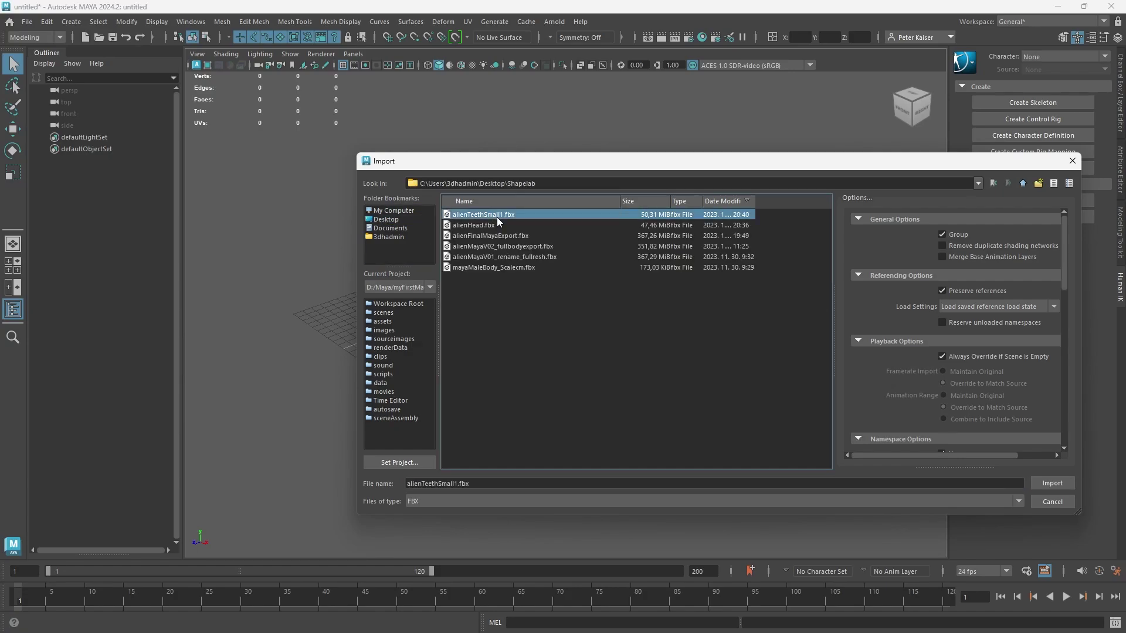
left_click(1052, 484)
scroll(516, 231, "up", 5)
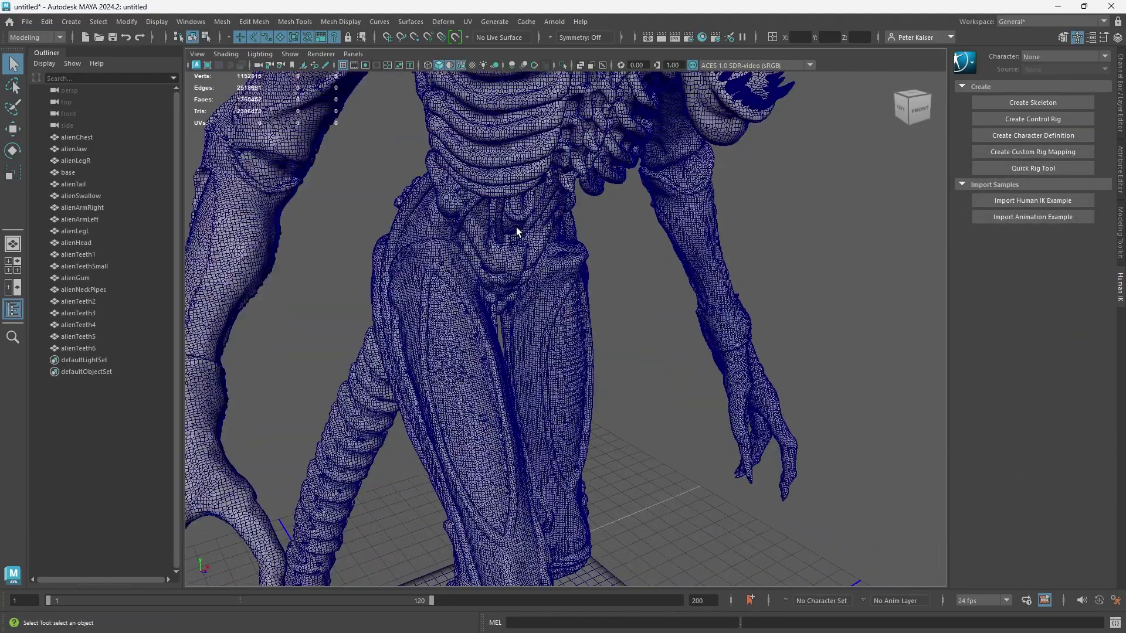
left_click_drag(516, 232, 527, 352, "alt")
scroll(527, 352, "up", 4)
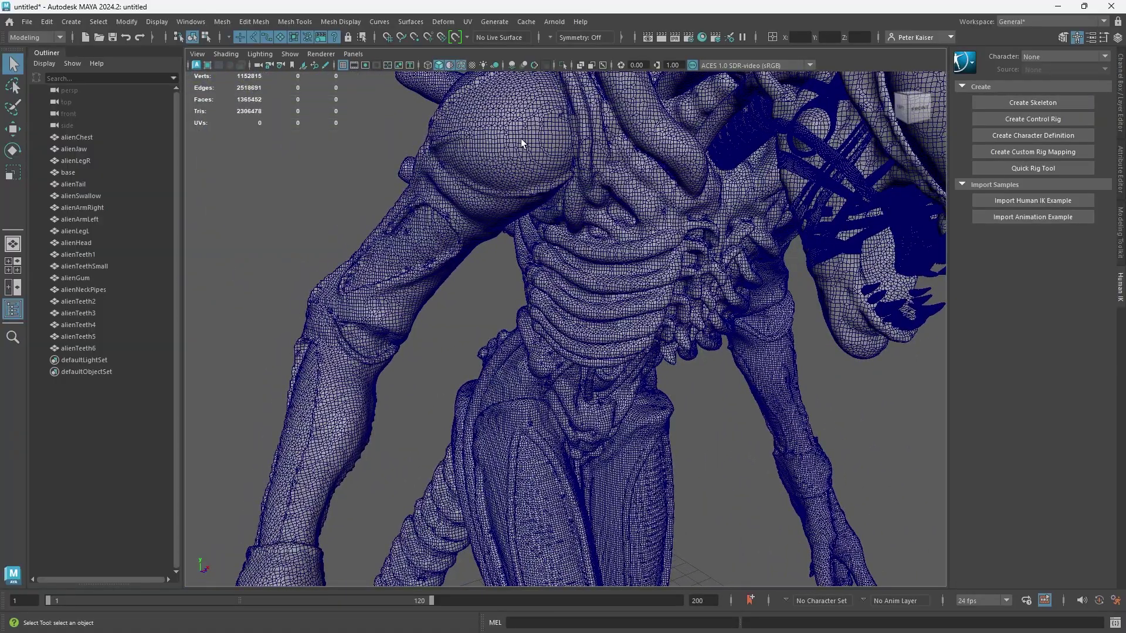
Retopologize alienArmRight with Preprocess and Symmetry off, keeping the original
left_click(525, 141)
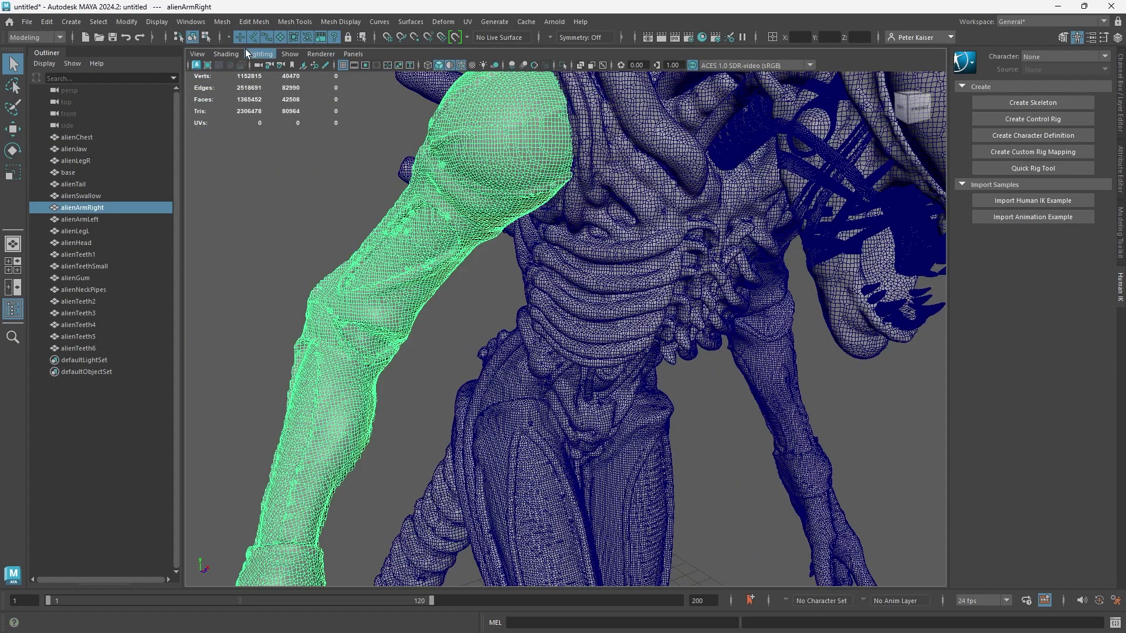
left_click(222, 22)
left_click(330, 146)
left_click(671, 253)
left_click(656, 594)
left_click(671, 475)
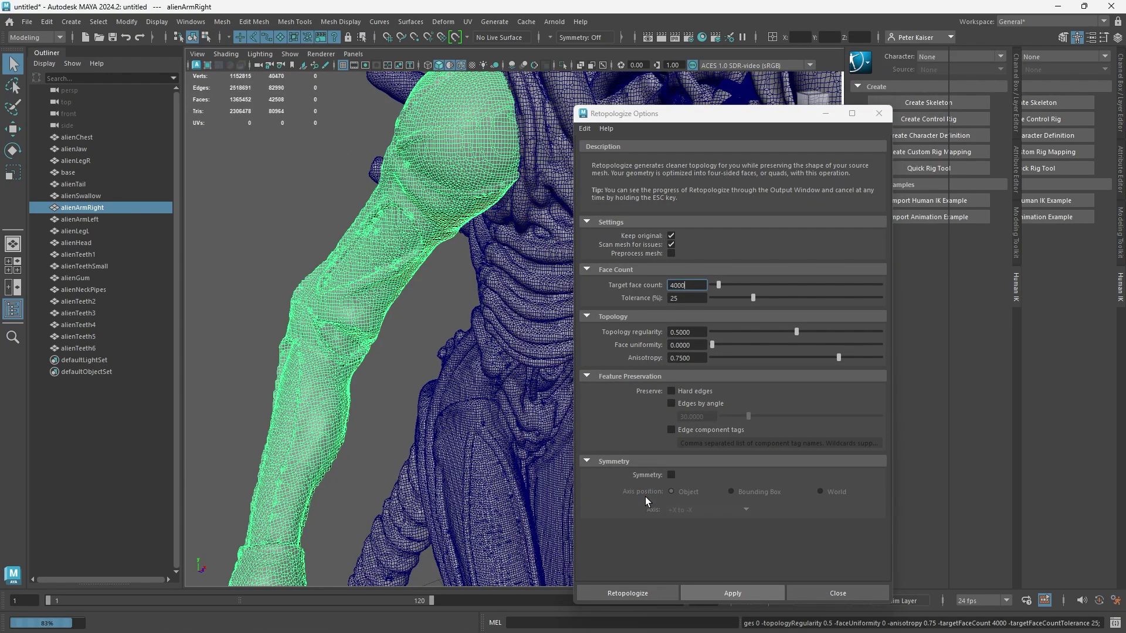
left_click(862, 594)
Frame the new arm, center its pivot, and move it left beside the body
scroll(533, 343, "down", 5)
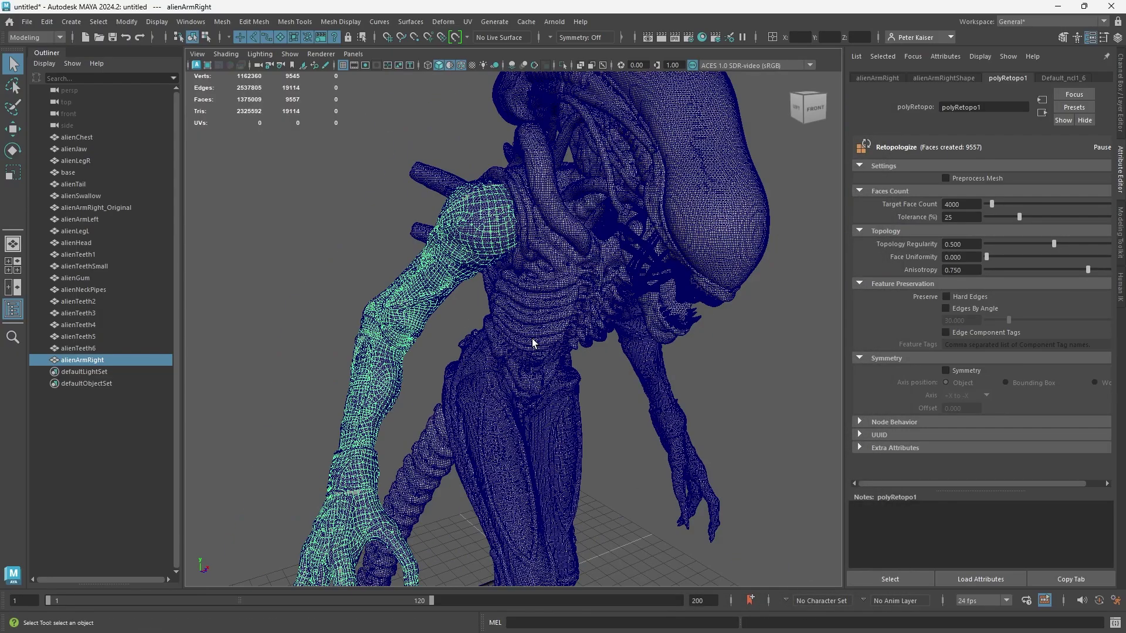
key("f")
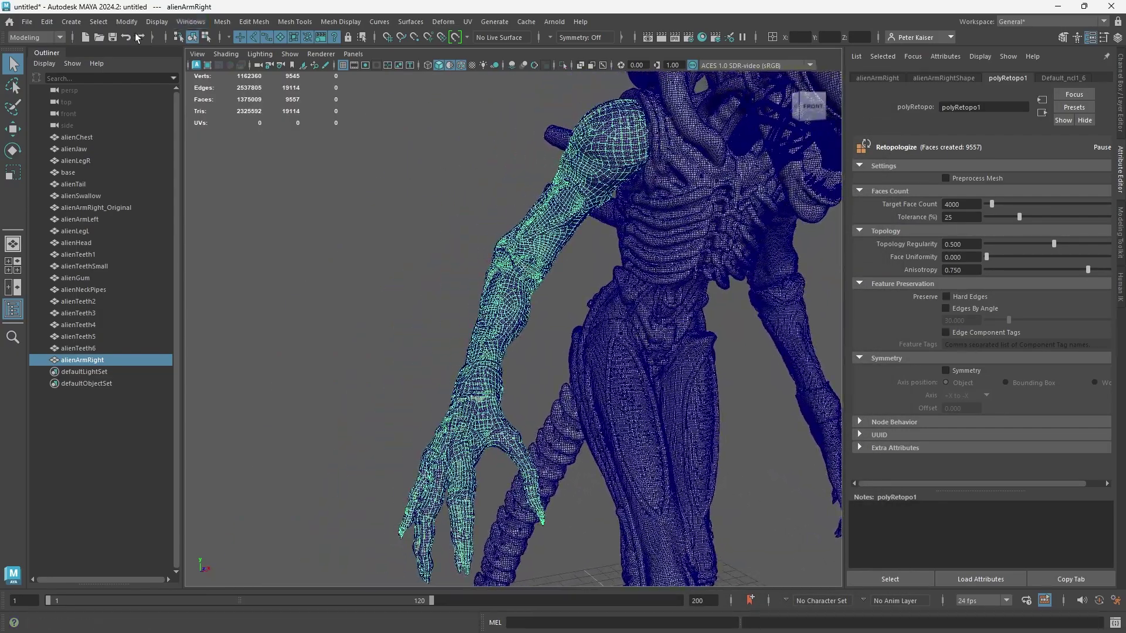
left_click(126, 22)
left_click(146, 110)
key("w")
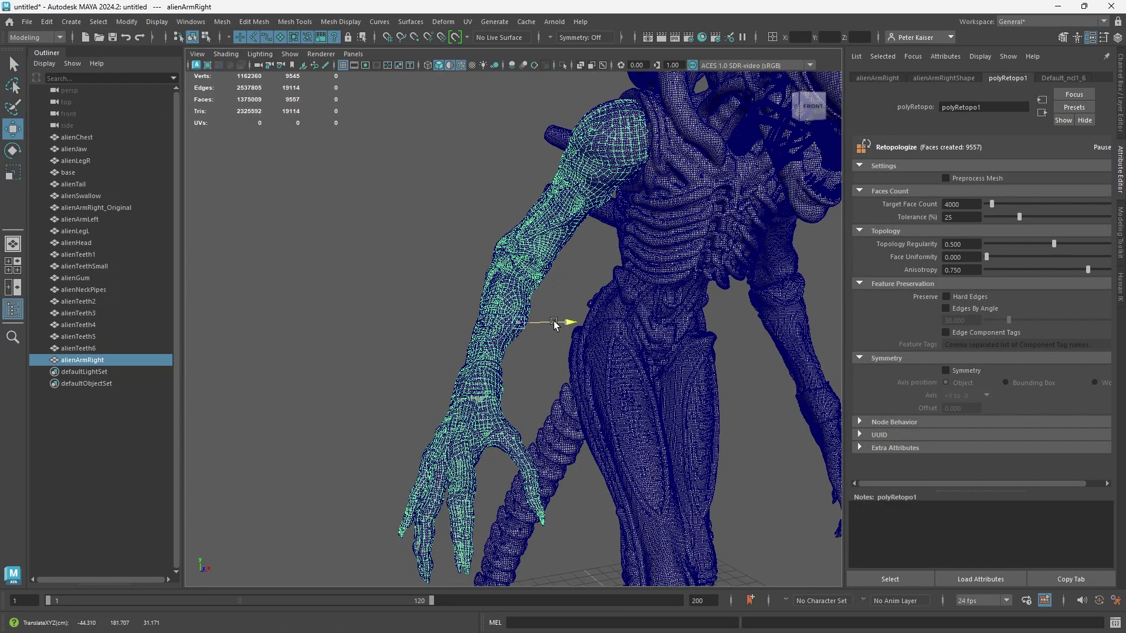
left_click_drag(573, 322, 410, 305)
left_click(418, 371)
key("ctrl+z")
mouse_move(417, 370)
left_mouse_down("alt")
mouse_move(404, 379)
mouse_move(505, 333)
left_mouse_up("alt")
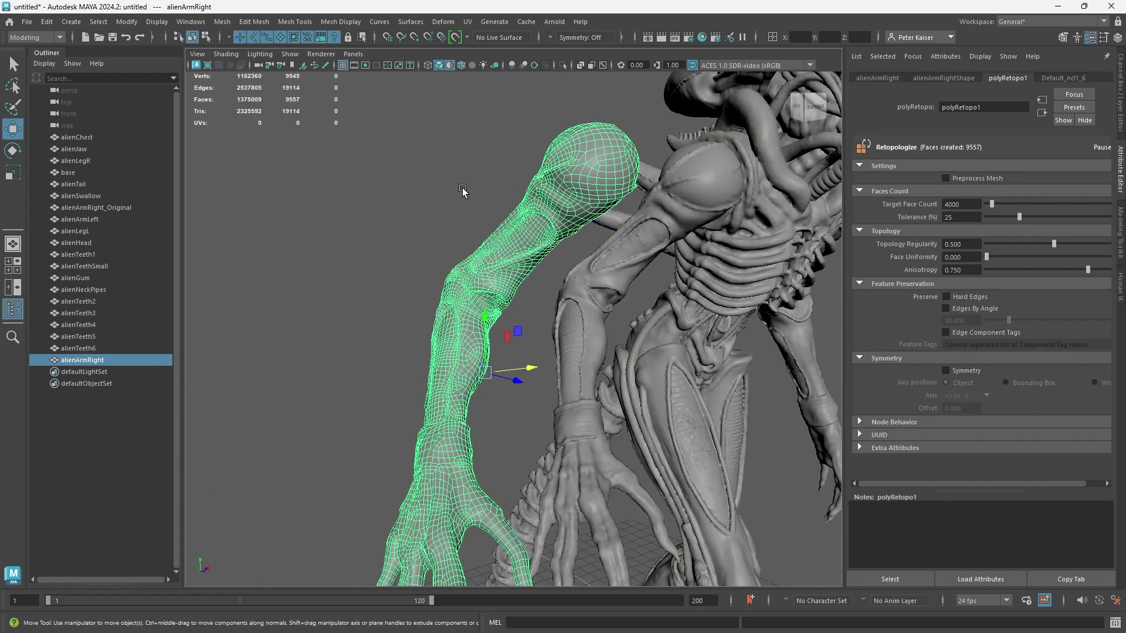